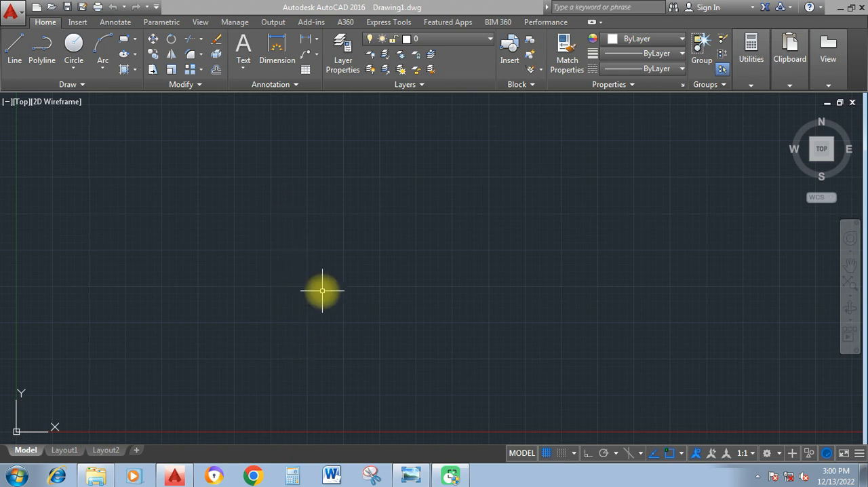
Step: Switch to Windows Photo Viewer, examine the floor plan and house elevation reference images, and return to AutoCAD
mouse_move(416, 479)
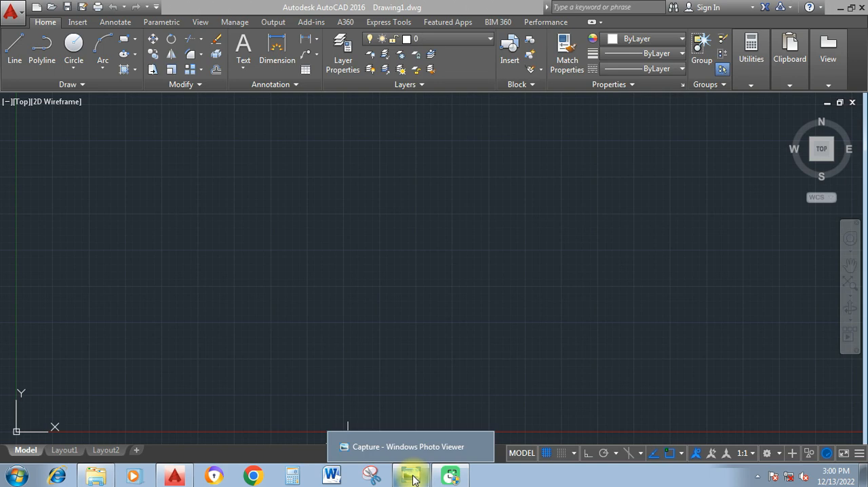
click(415, 479)
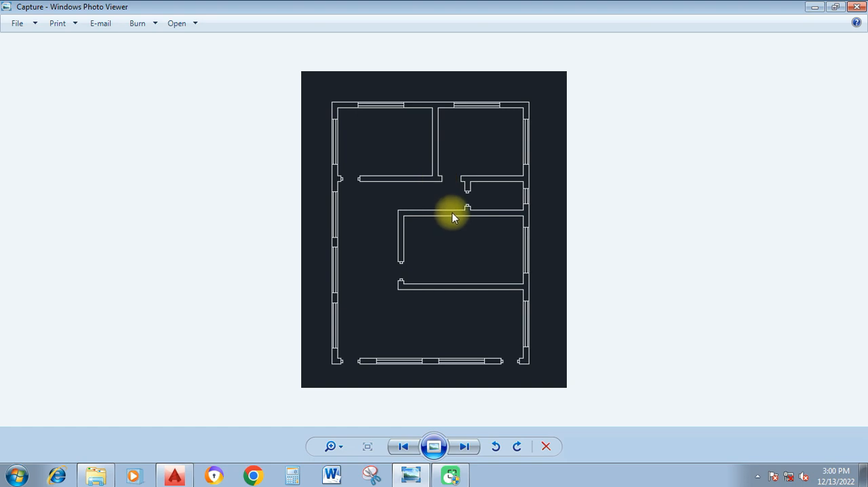
click(464, 448)
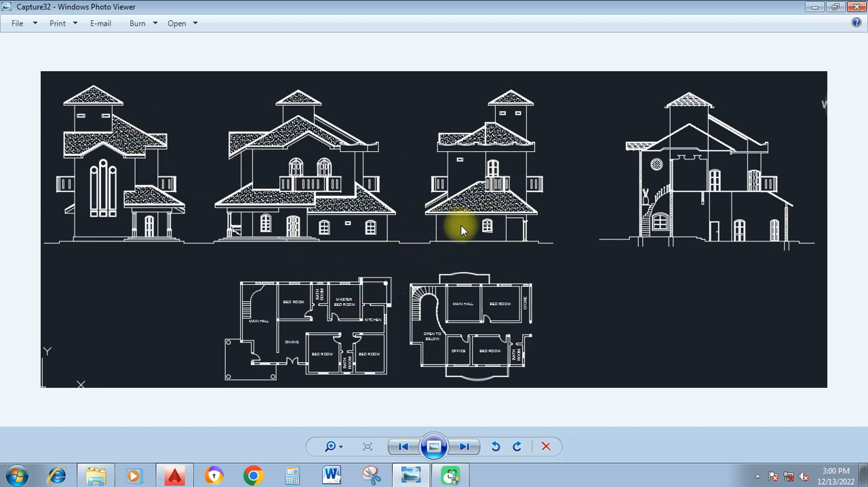
click(174, 476)
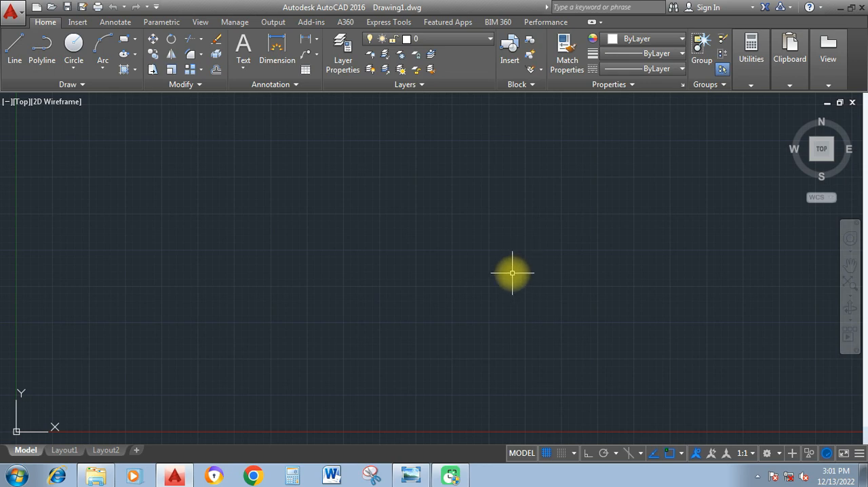
Step: Turn off the background grid display in the model space
key(F7)
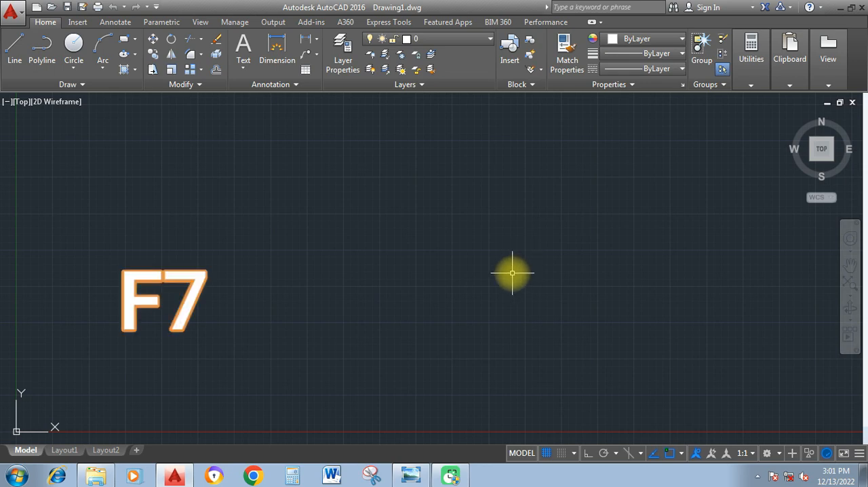
key(F7)
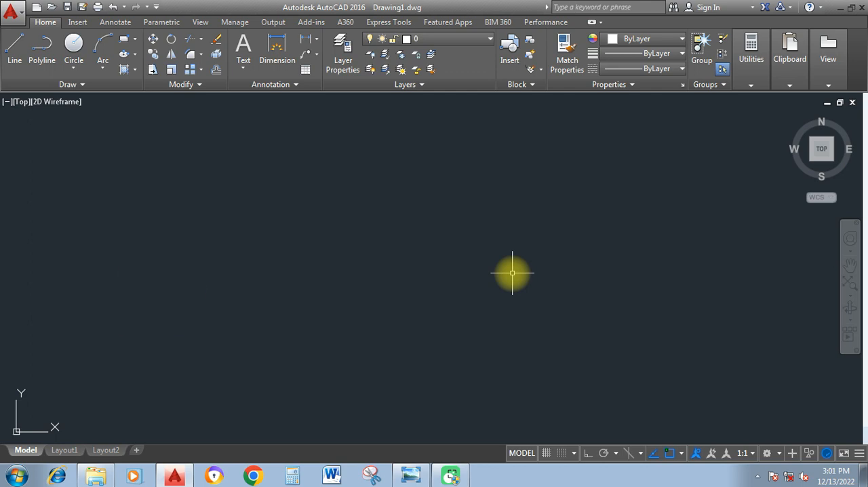
key(F7)
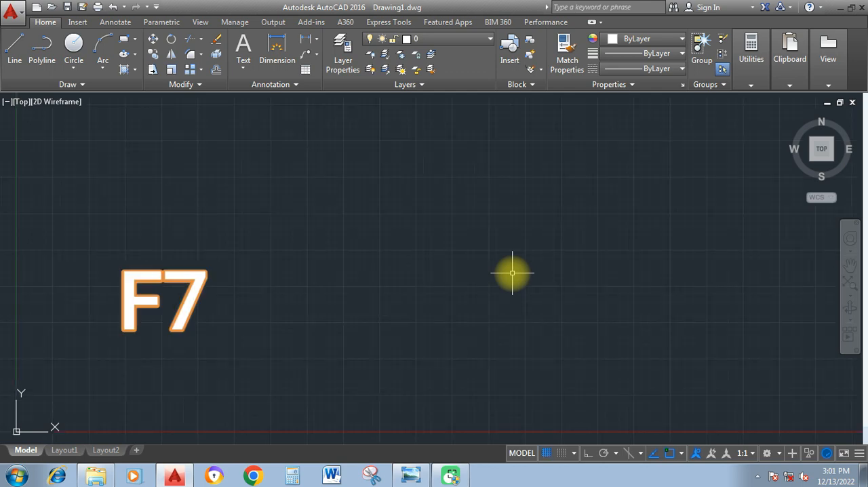
key(F7)
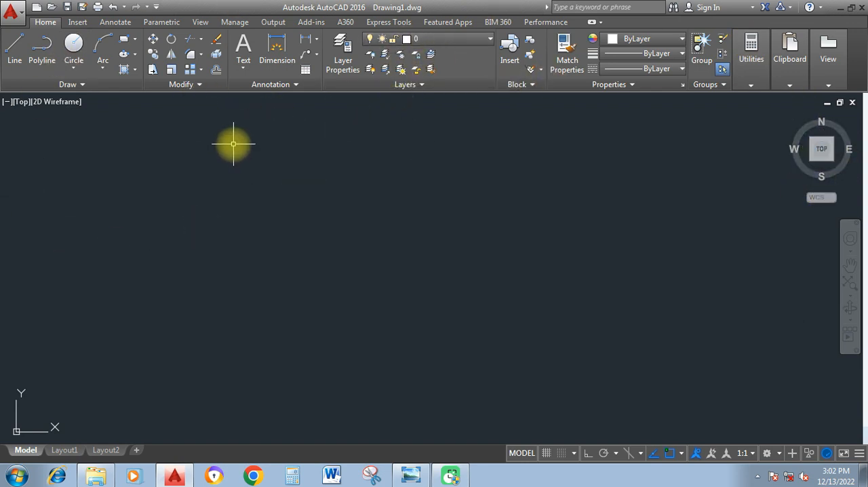
Step: Enable the clean screen display to hide the ribbon and enlarge the drawing area
key(ctrl+0)
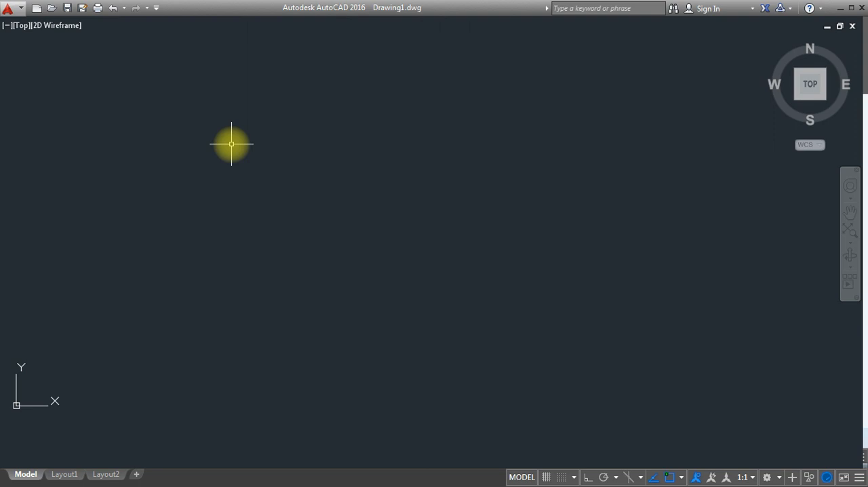
key(ctrl+0)
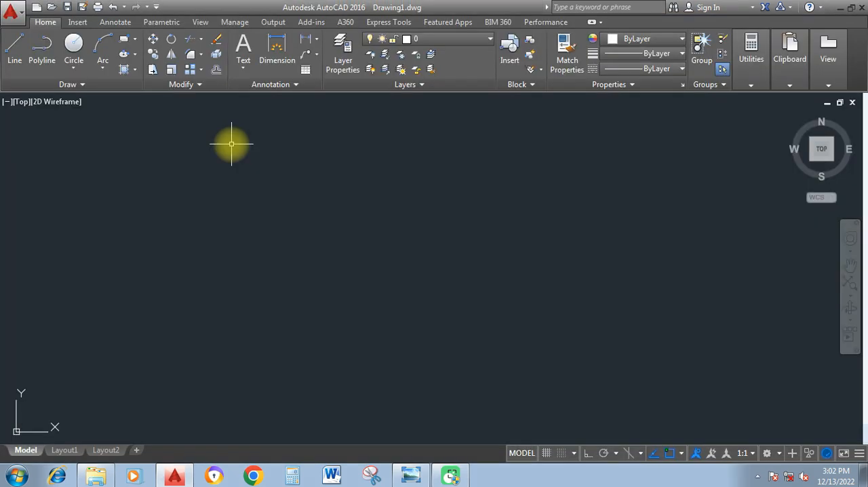
key(ctrl+0)
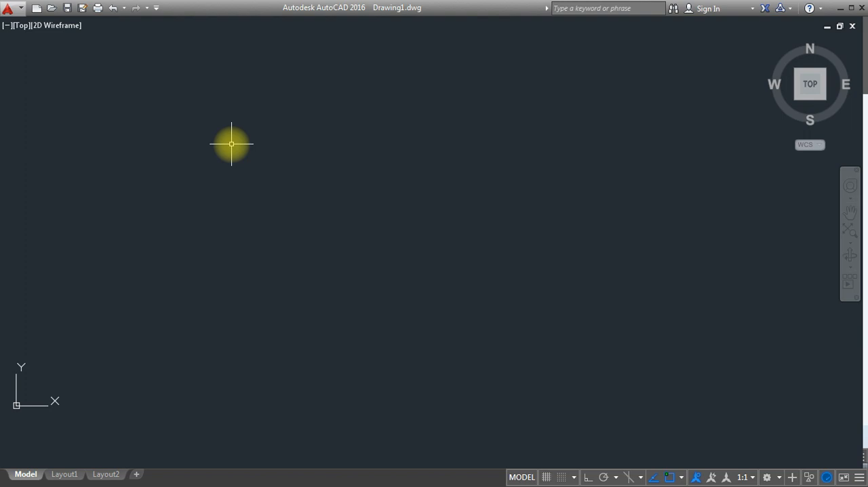
text(L)
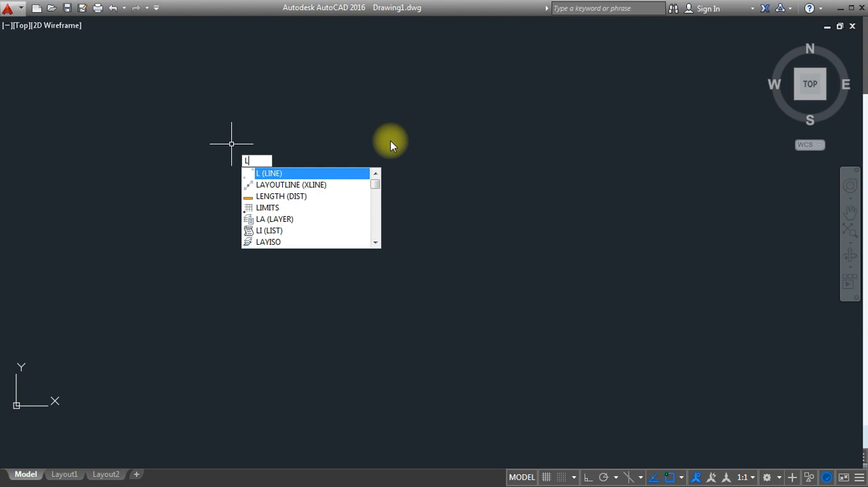
key(Return)
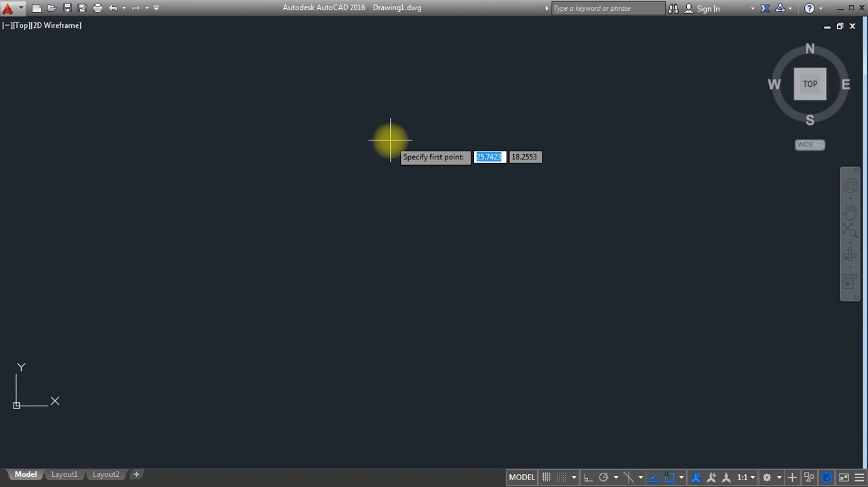
key(Escape)
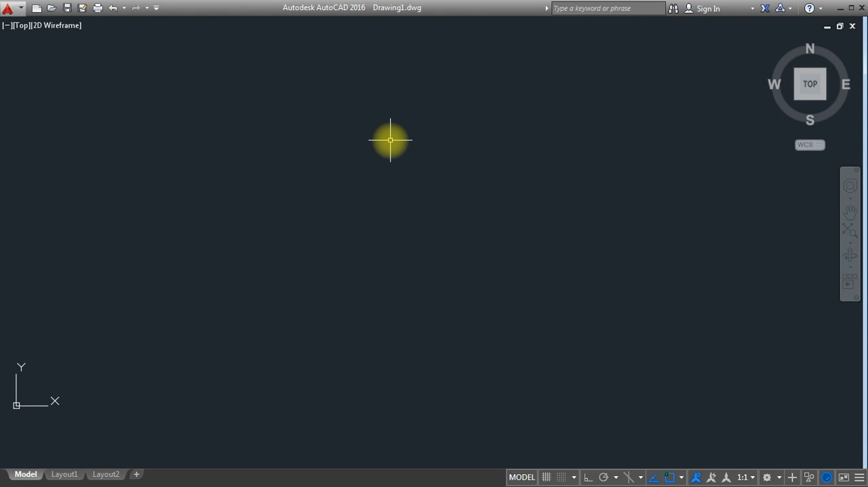
text(L)
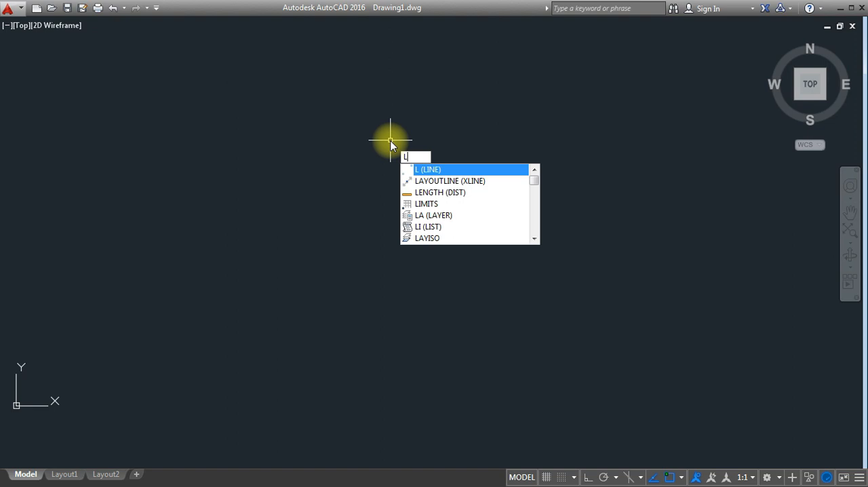
key(Return)
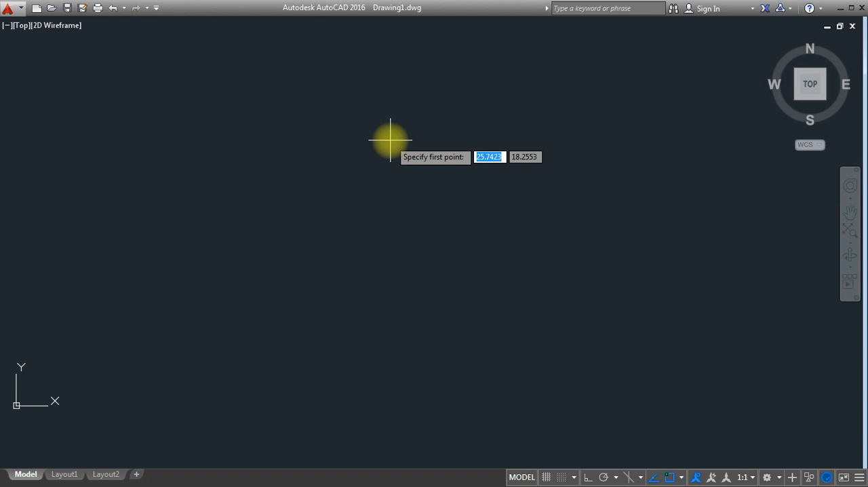
key(Escape)
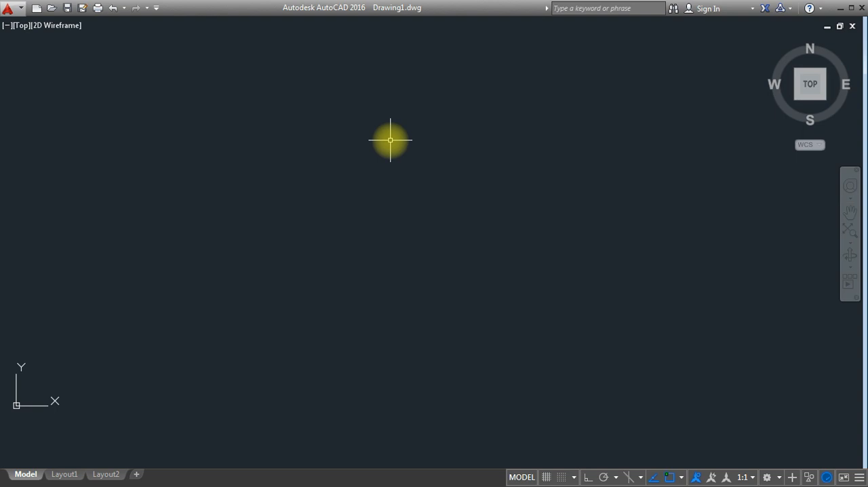
Step: Start a line in the upper part of the empty drawing, enable Ortho mode, and draw a 30-unit horizontal segment to the left
text(L)
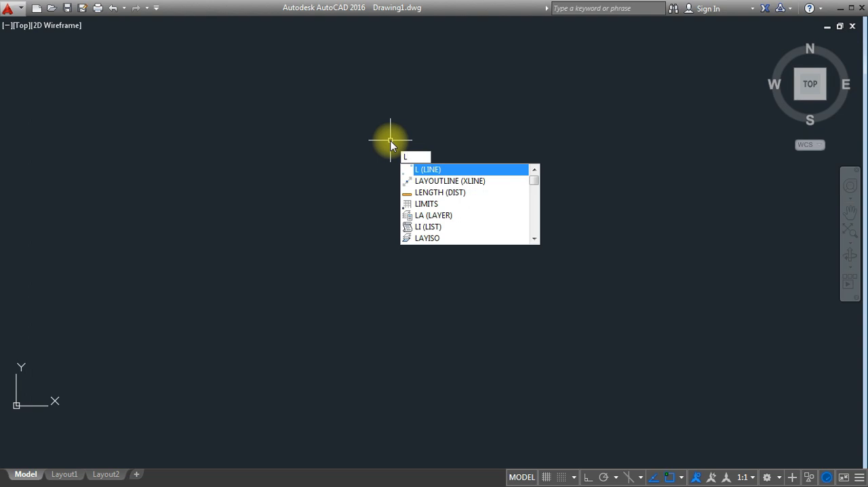
key(Return)
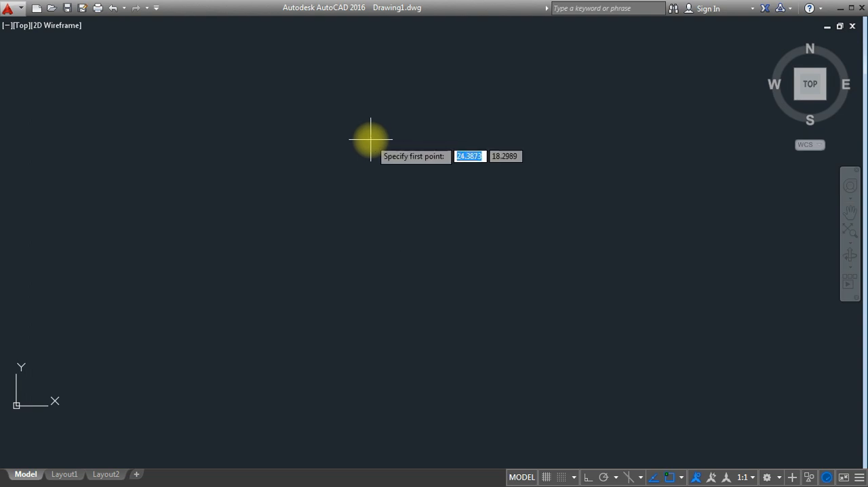
click(563, 123)
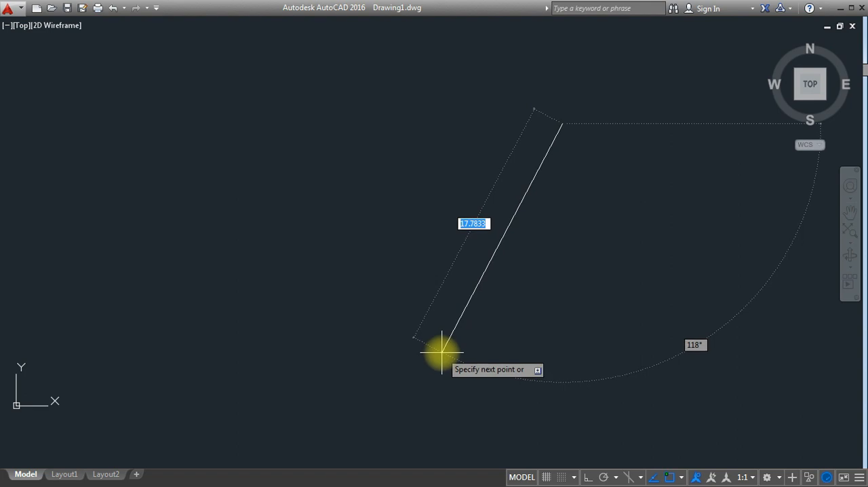
key(F8)
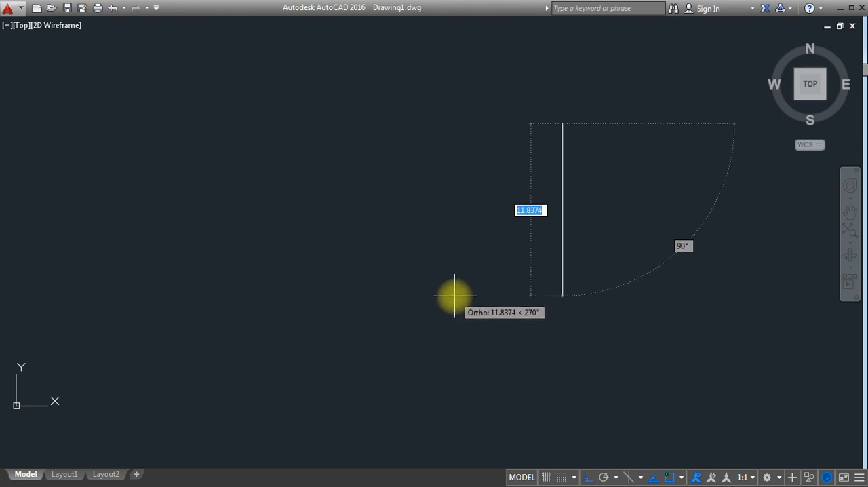
key(F8)
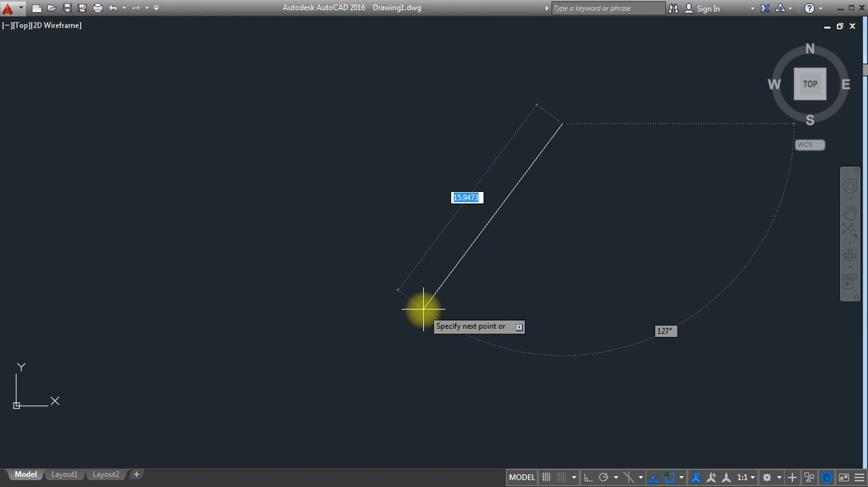
key(F8)
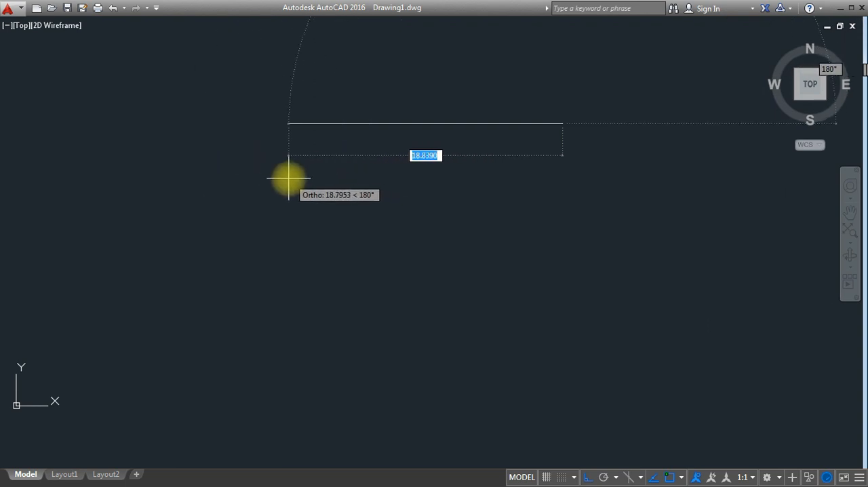
text(30)
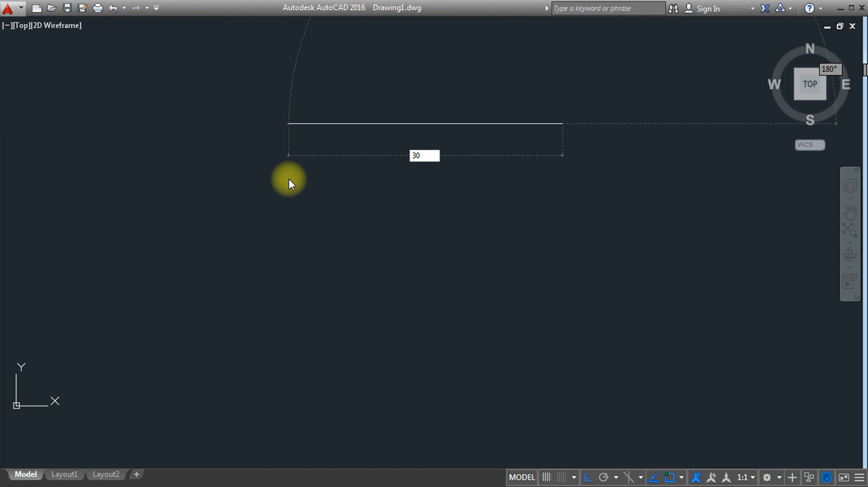
key(Return)
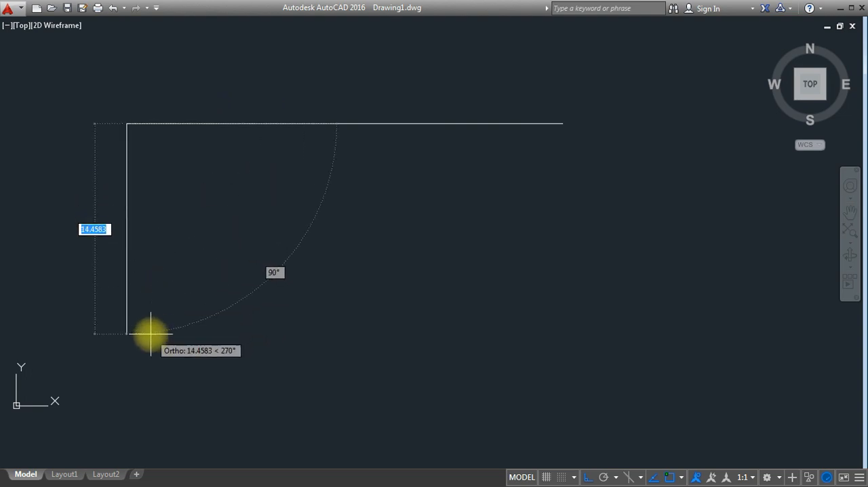
Step: Continue the line 20 units down and 30 units right, and close it back to its start to complete the rectangle
text(20)
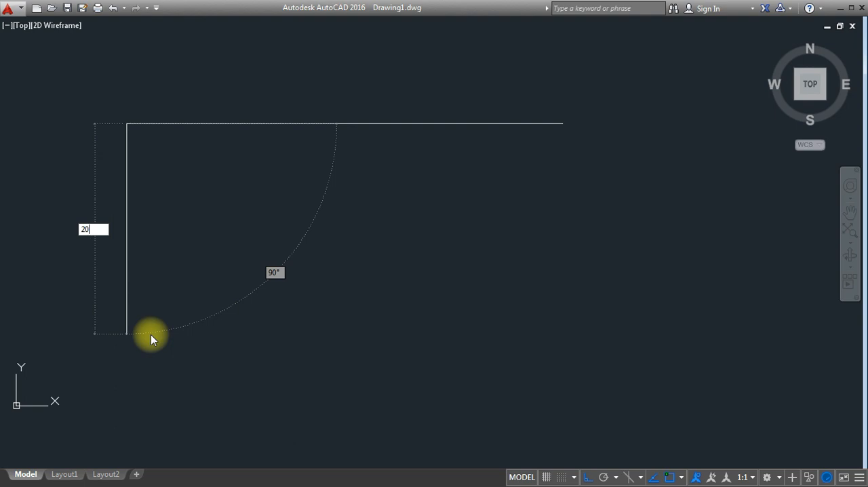
key(Return)
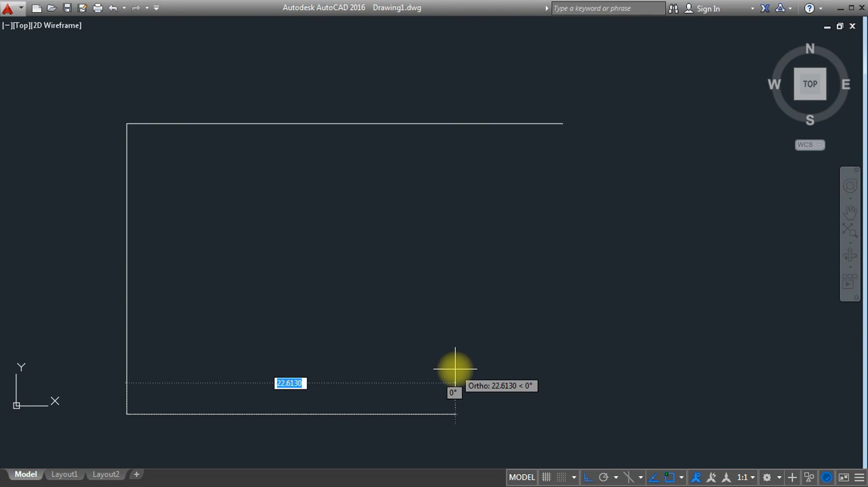
text(30)
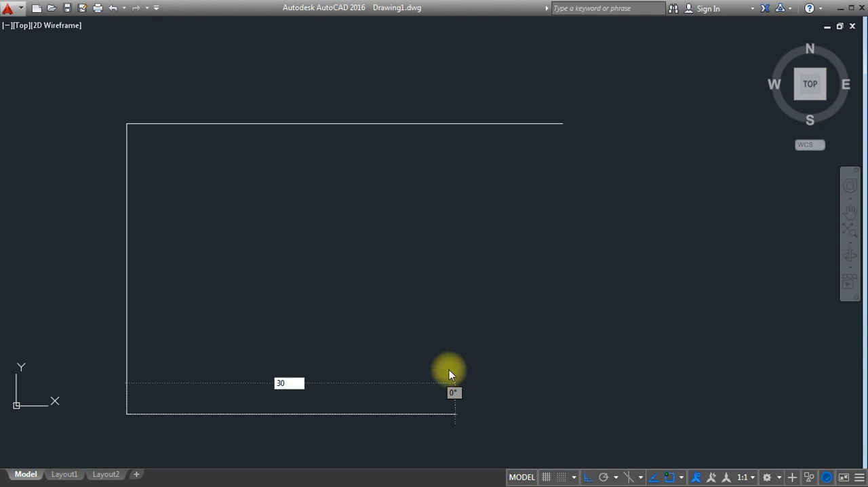
key(Return)
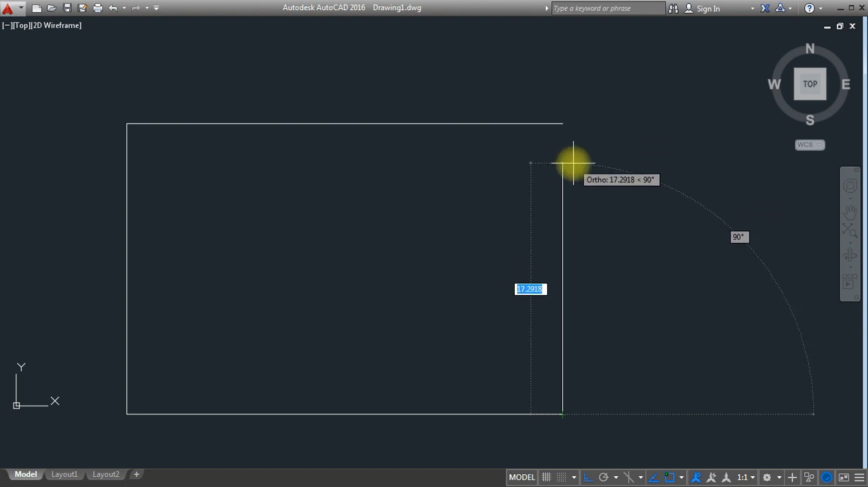
text(c)
key(Return)
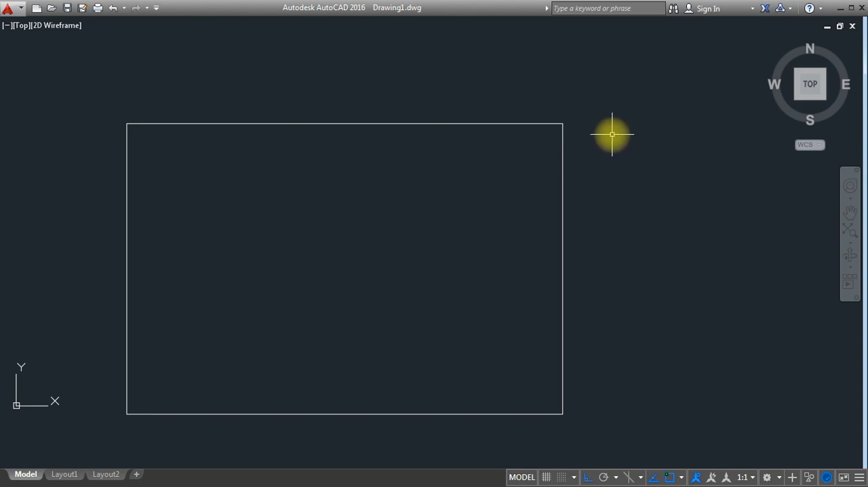
text(L)
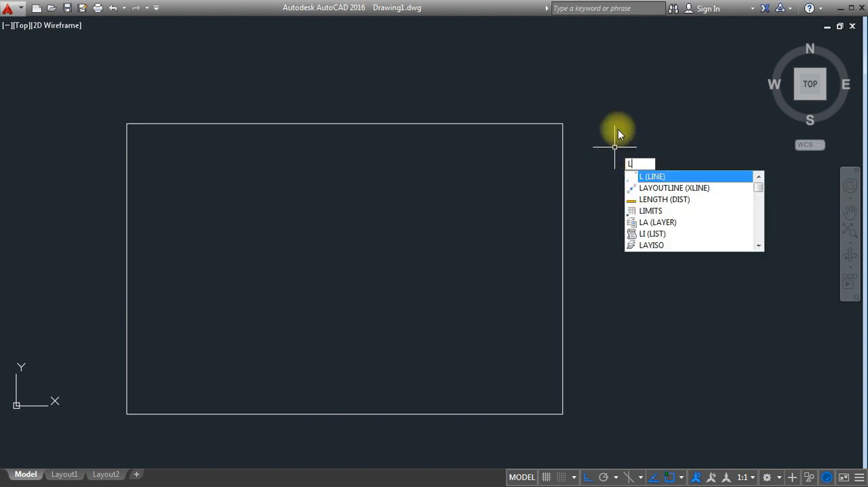
key(Escape)
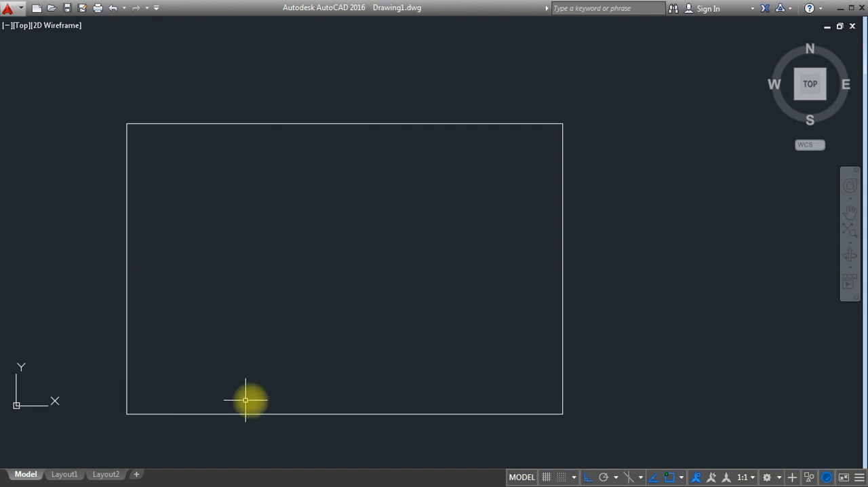
Step: Window-select only the rectangle's left vertical line by enclosing it completely, and clear the selection
click(70, 57)
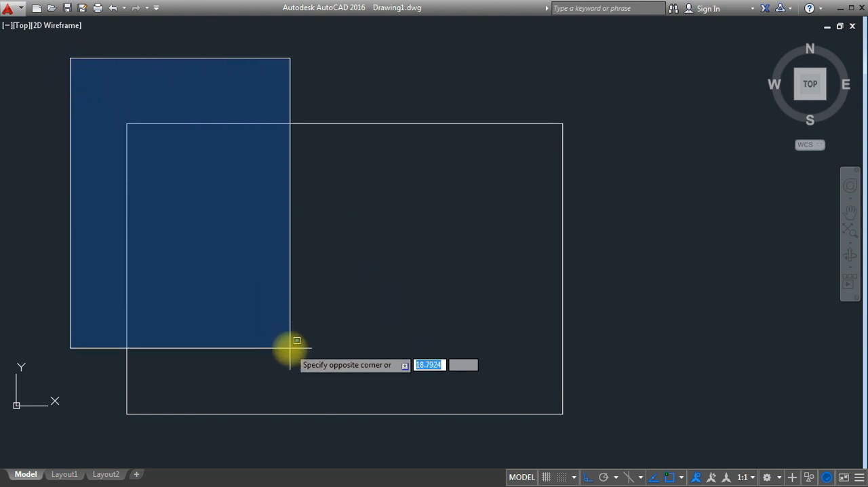
click(116, 143)
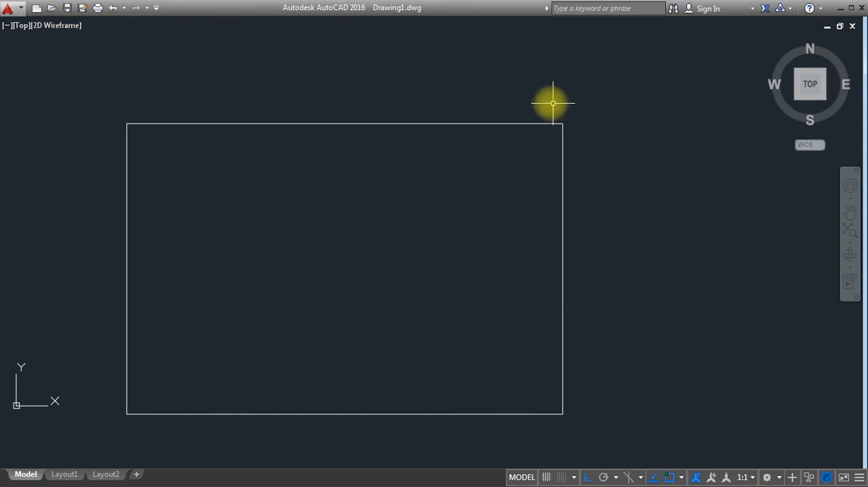
click(54, 62)
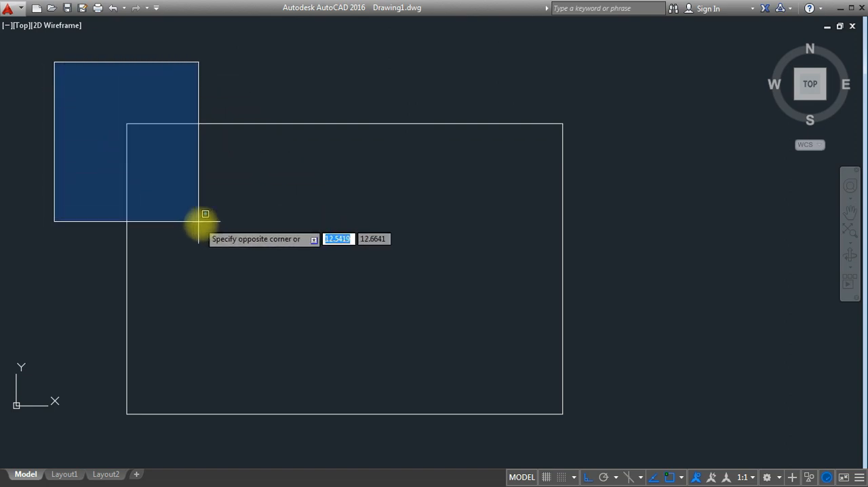
click(410, 427)
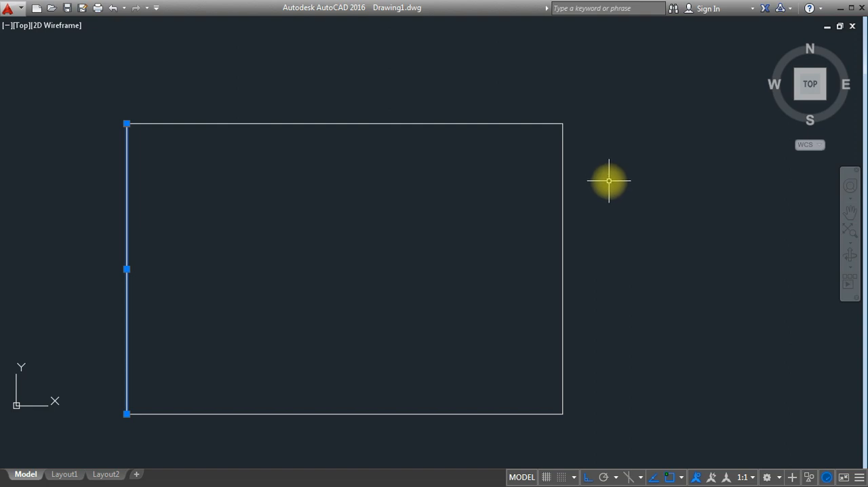
key(Escape)
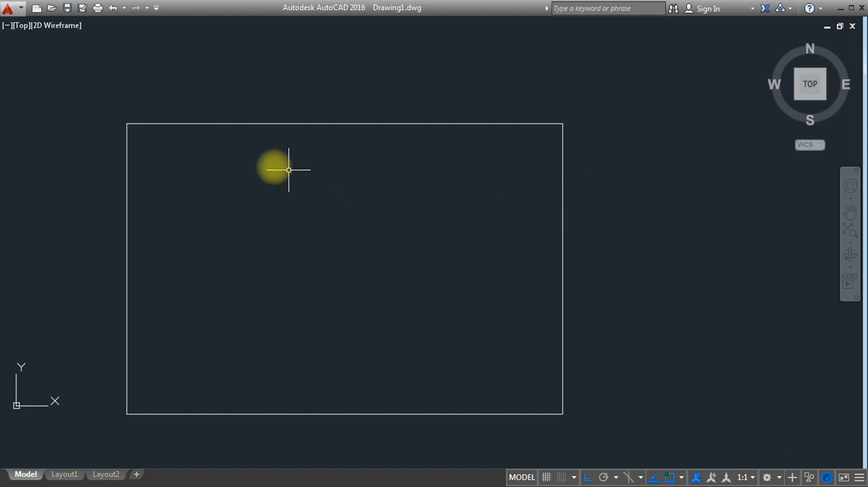
Step: Select all four lines of the rectangle with a window enclosing the whole shape, and clear the selection
click(91, 72)
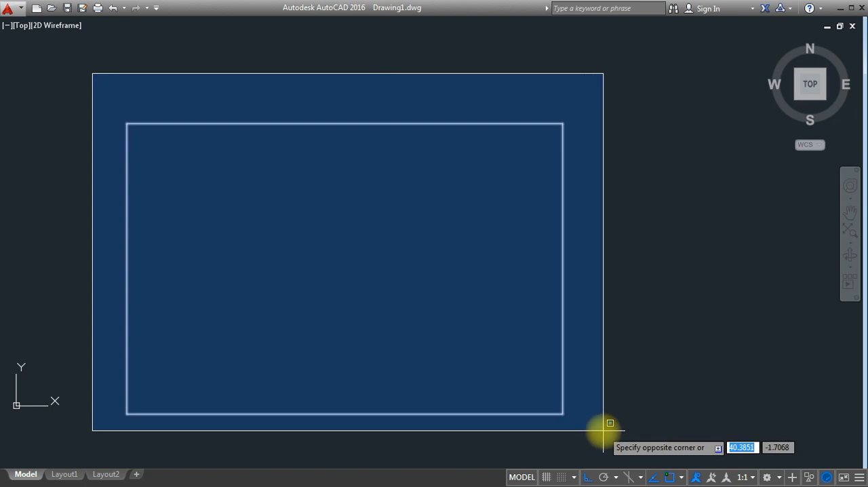
click(602, 428)
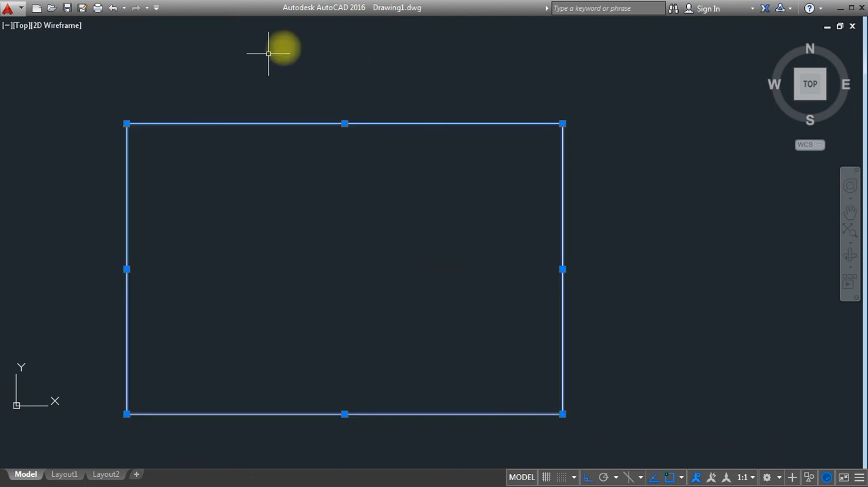
key(Escape)
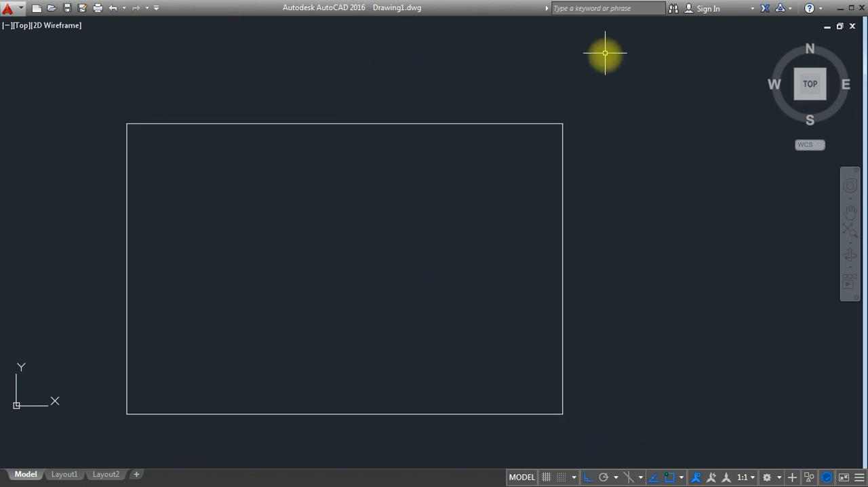
Step: Select the rectangle's upper, lower and right lines with a crossing window that stops short of the left line, and deselect them
click(627, 78)
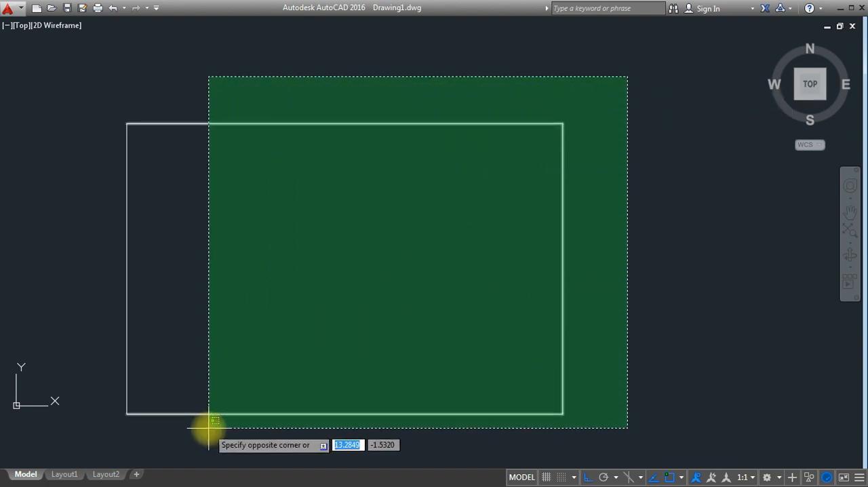
click(160, 425)
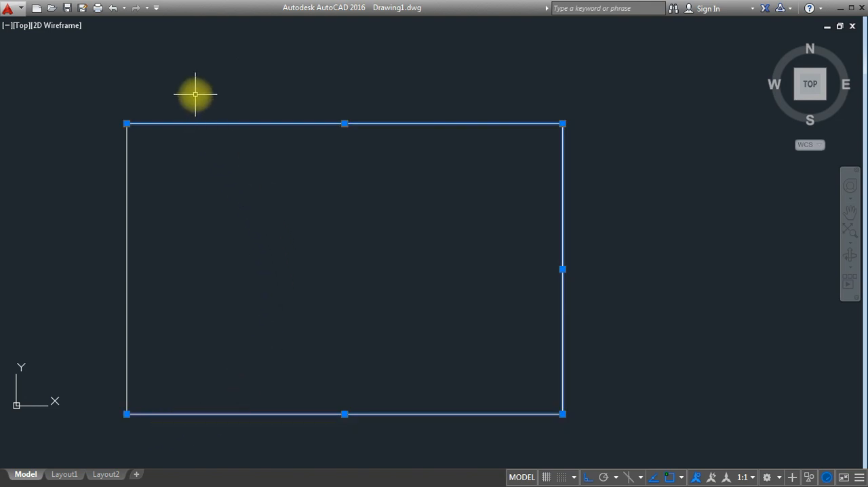
key(Escape)
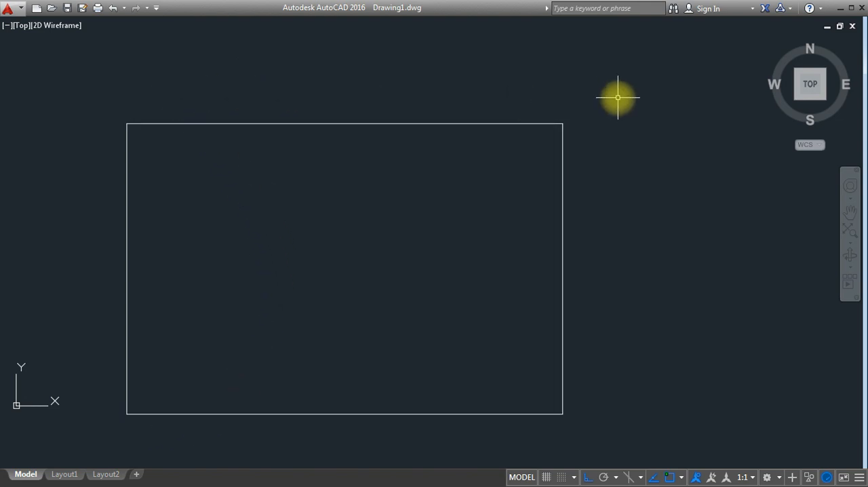